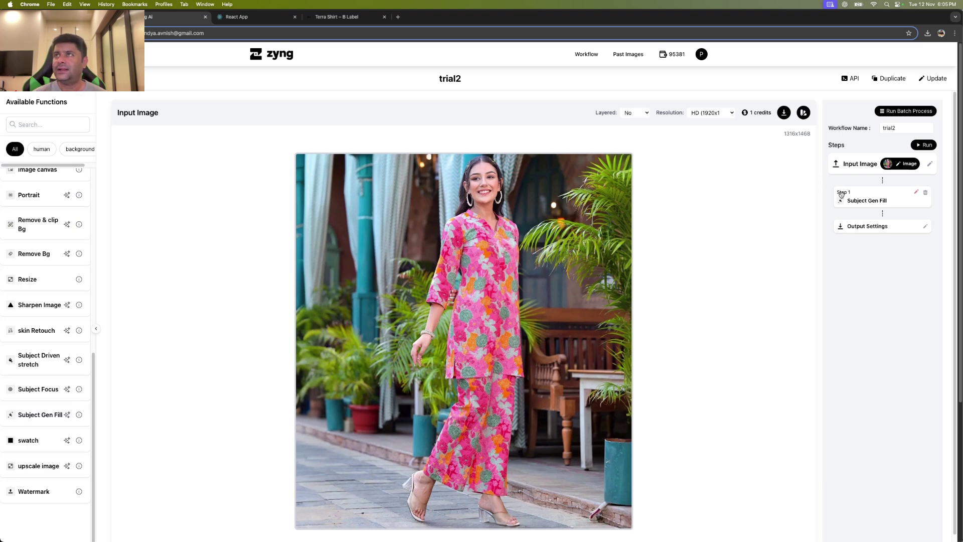
Step: Open the parameters of the Subject Gen Fill step and set the width to 2000 px and the height to 1600 px
left_click(863, 197)
left_click(917, 192)
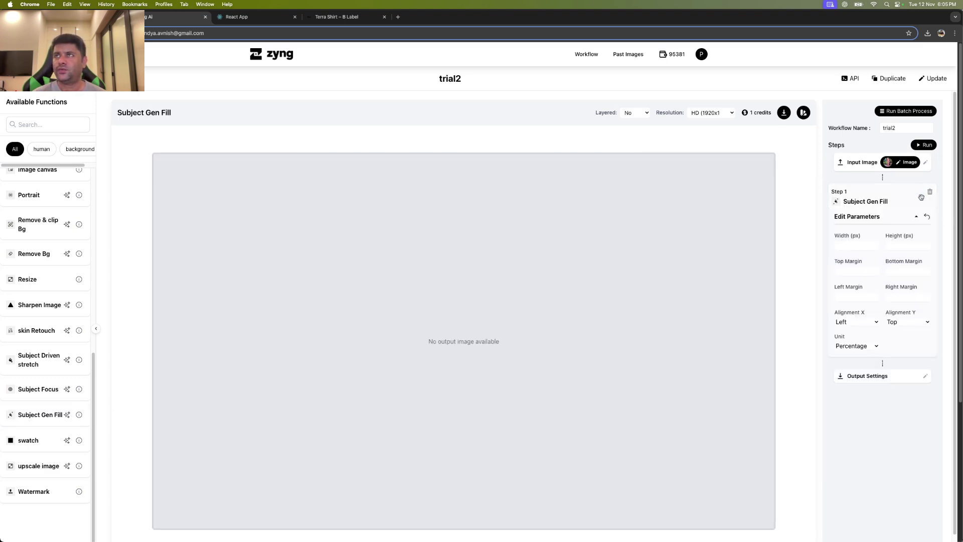
left_click(867, 246)
type("2000")
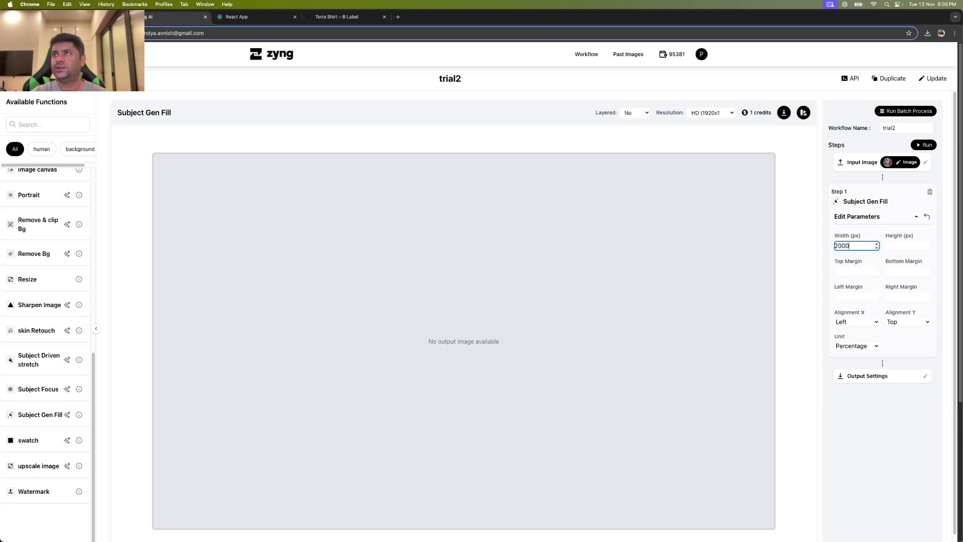
key("Tab")
type("1600")
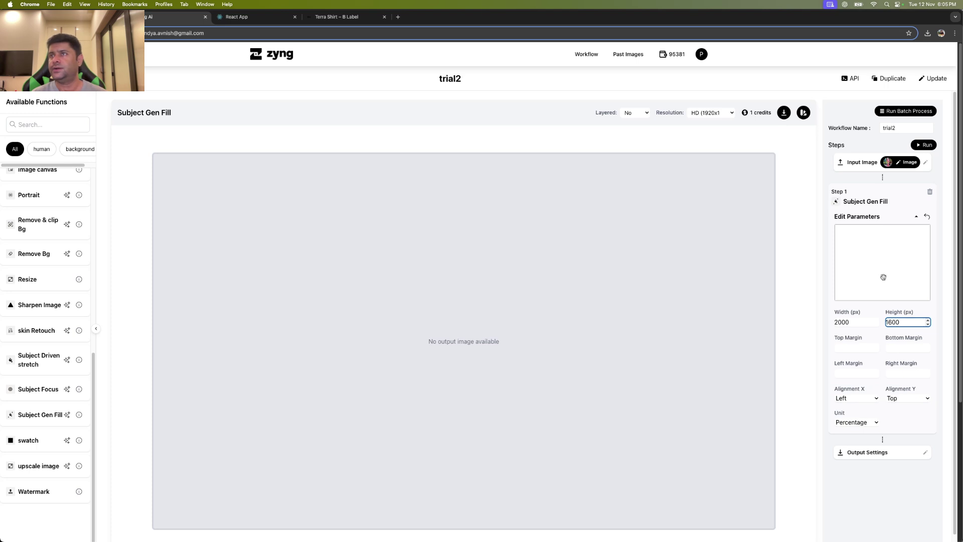
Step: Set the Subject Gen Fill top and bottom margins to 00 and the left and right margins to 10
left_click(858, 347)
type("00")
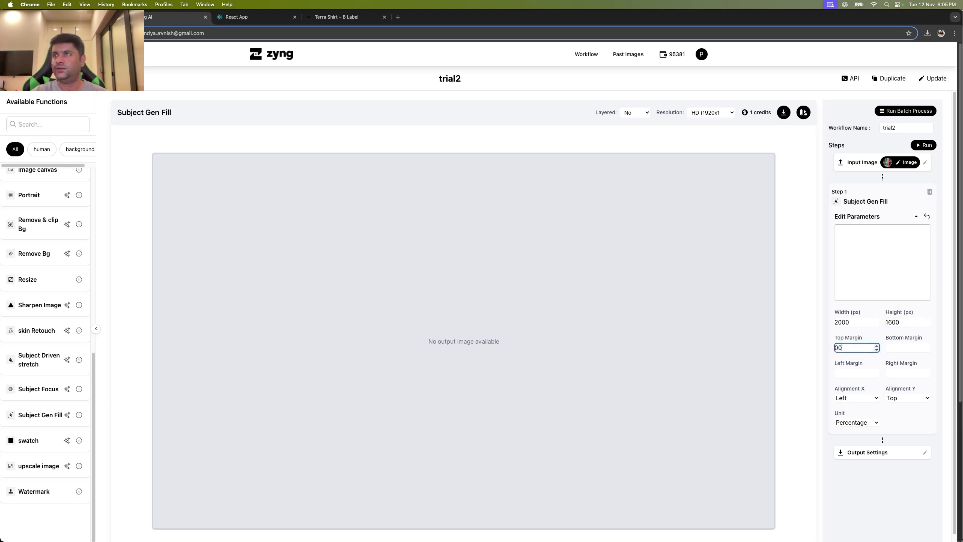
key("Tab")
type("00")
key("Tab")
type("10")
key("Tab")
type("10")
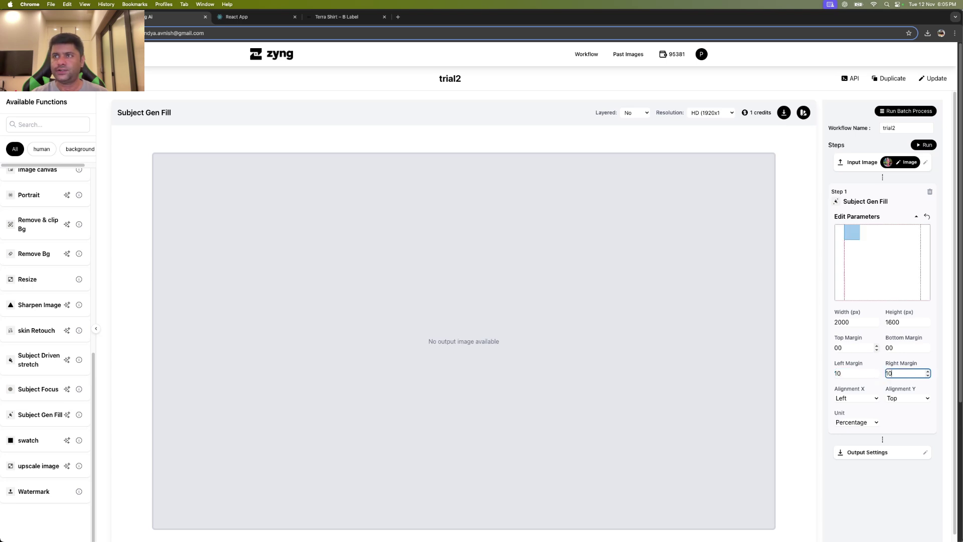
Step: Set Alignment X and Alignment Y to Center, keep the unit as Percentage, and run the workflow
left_click(851, 401)
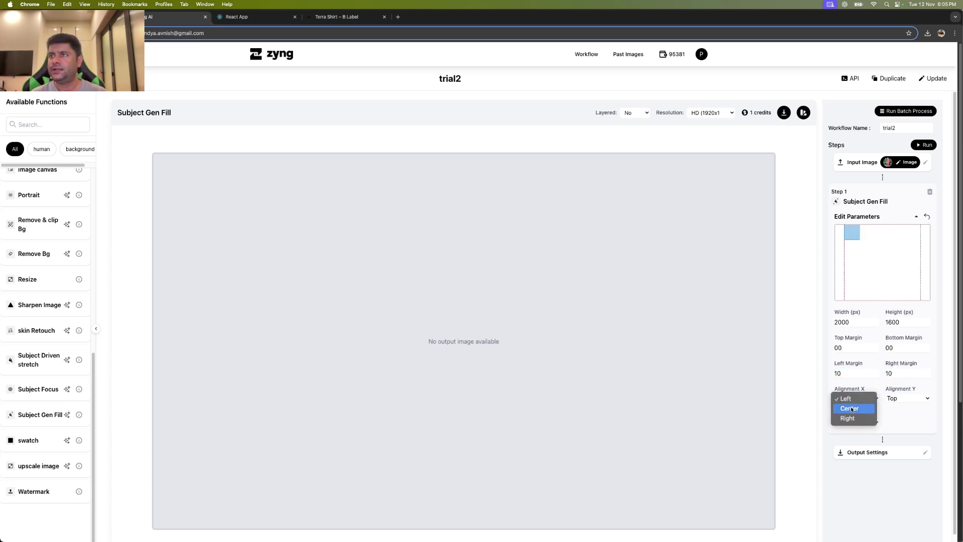
left_click(851, 410)
left_click(893, 401)
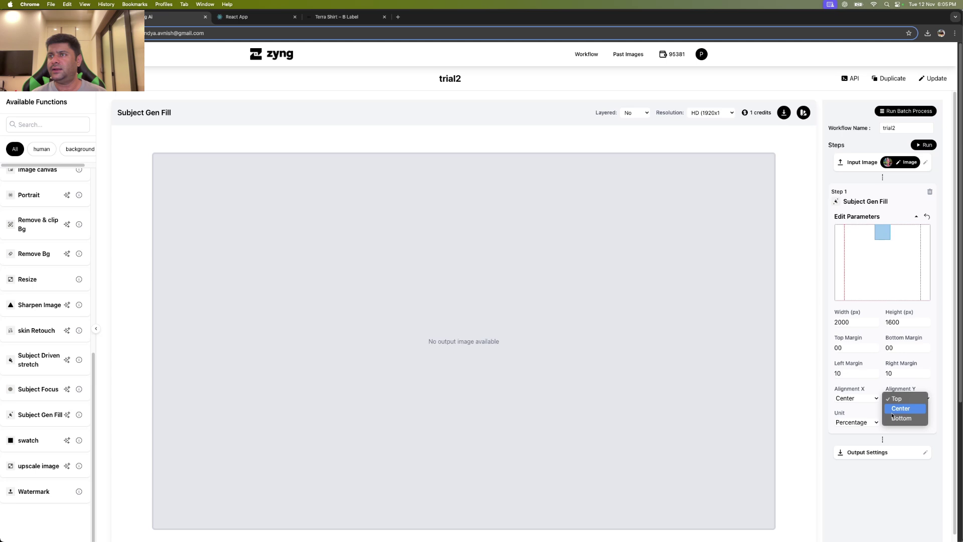
left_click(894, 413)
left_click(876, 423)
left_click(863, 411)
left_click(864, 424)
left_click(858, 433)
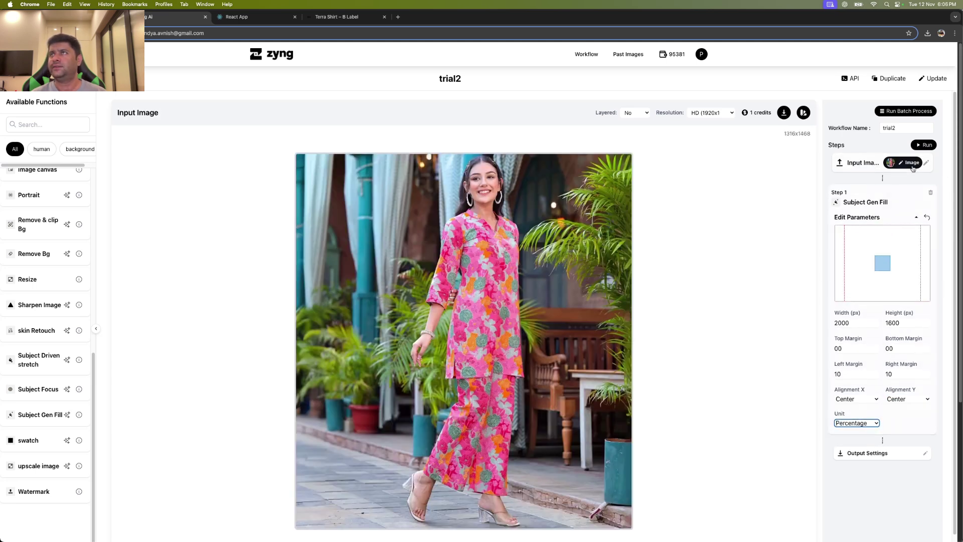
left_click(925, 145)
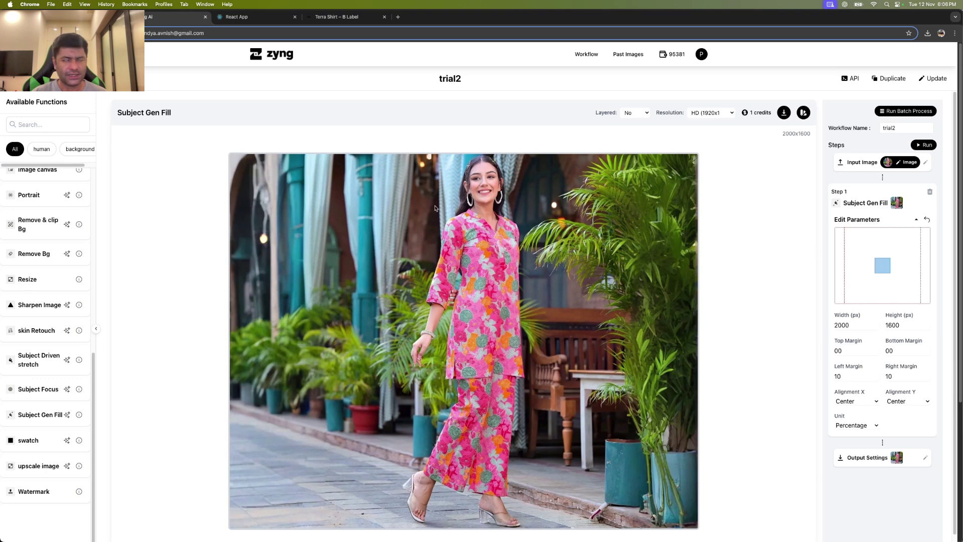
Step: Change the Subject Gen Fill output size to a width of 1920 px and a height of 1080 px
left_click(840, 325)
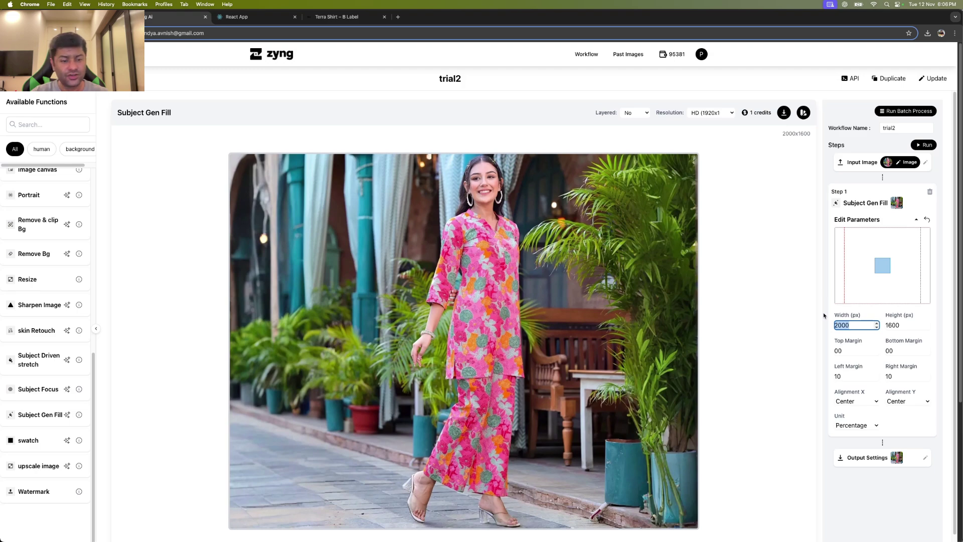
type("19")
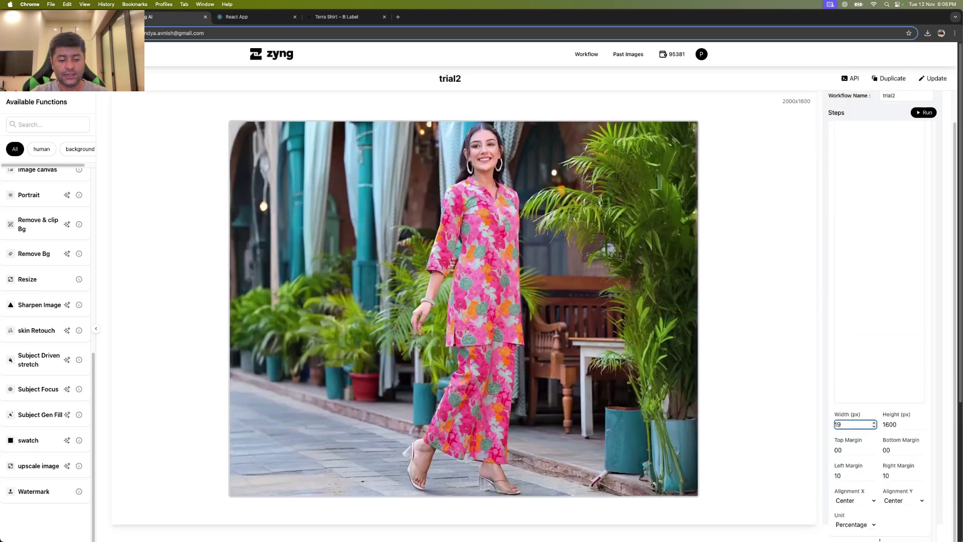
type("20")
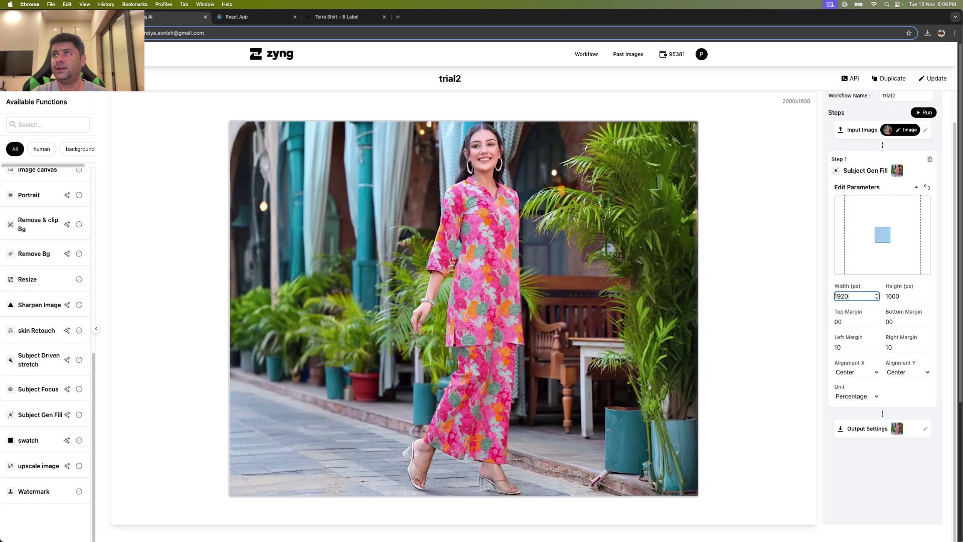
key("Tab")
type("10")
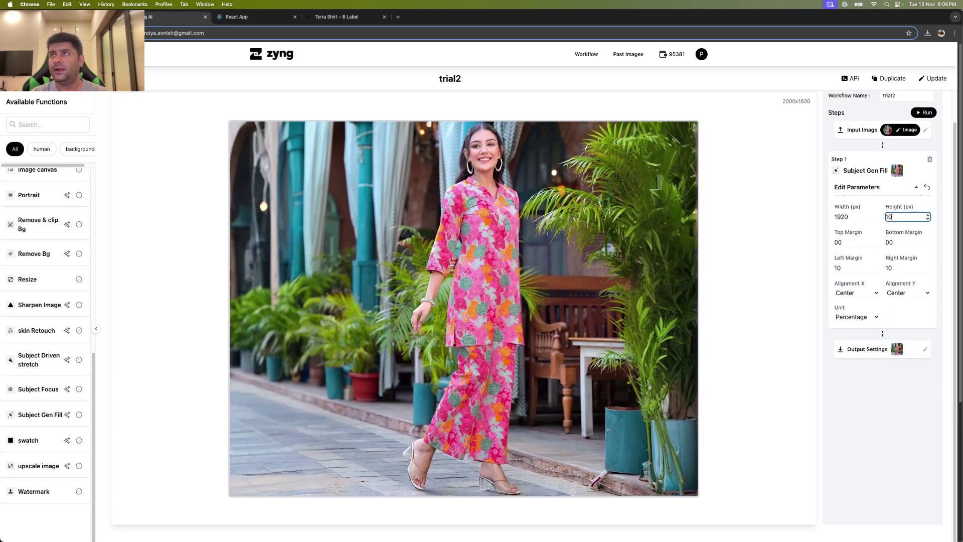
type("80")
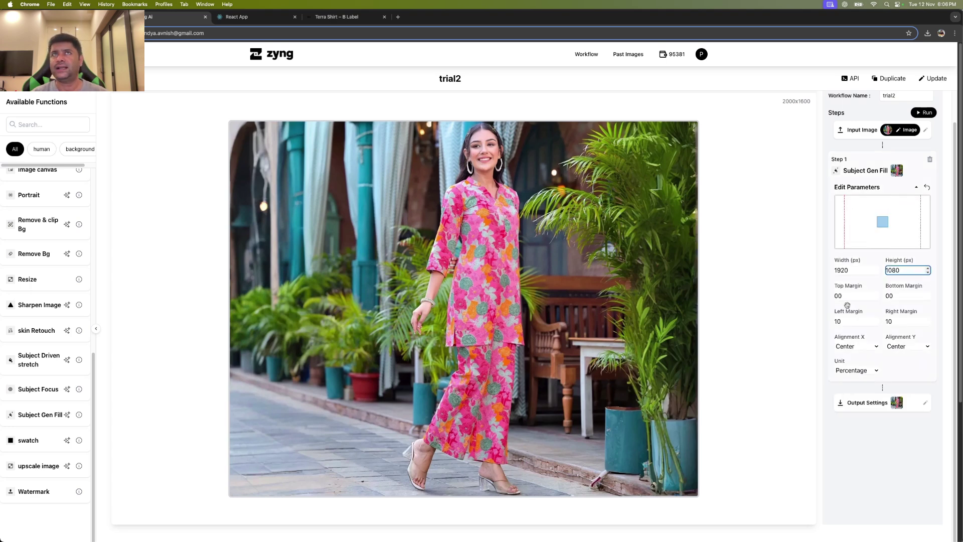
Step: Try a top margin of 20 and a bottom margin of 10, and undo the bottom margin change
key("Tab")
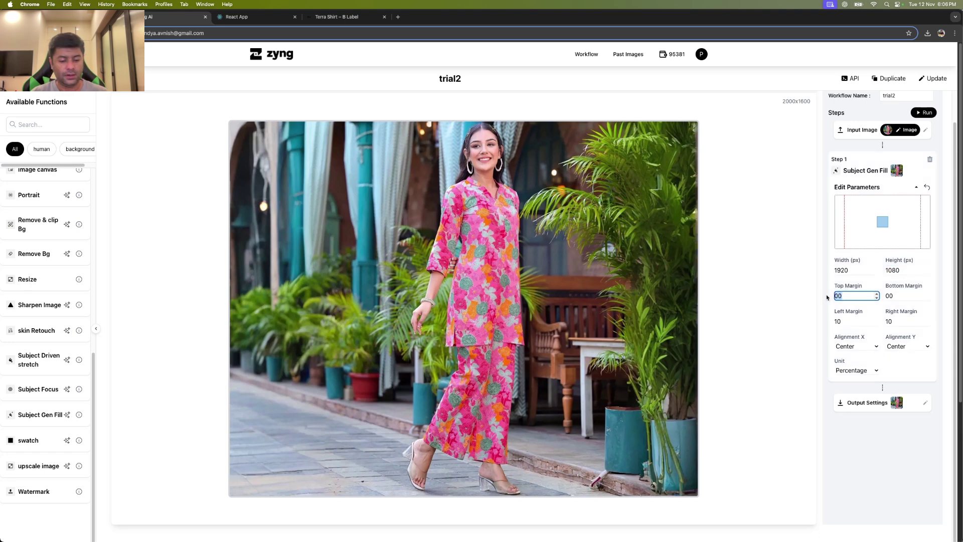
type("20")
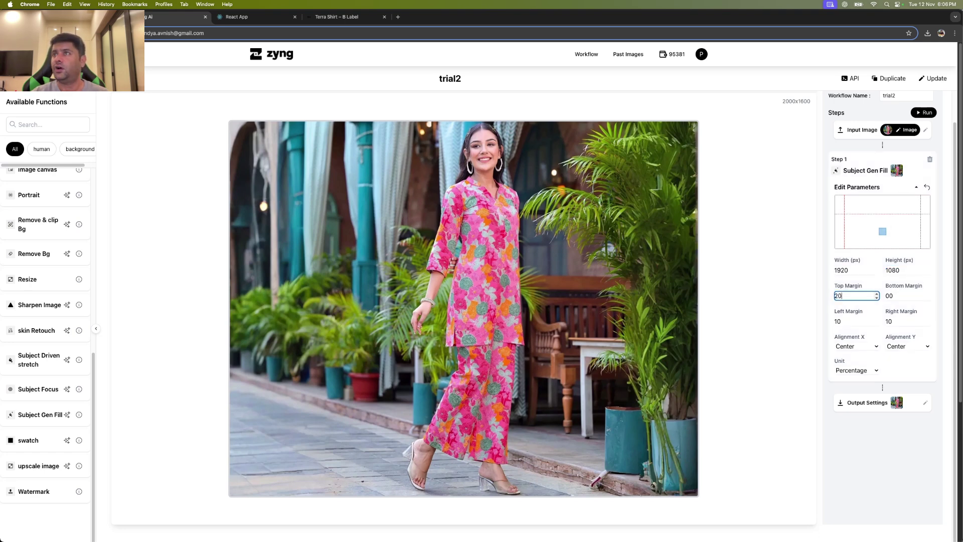
key("Tab")
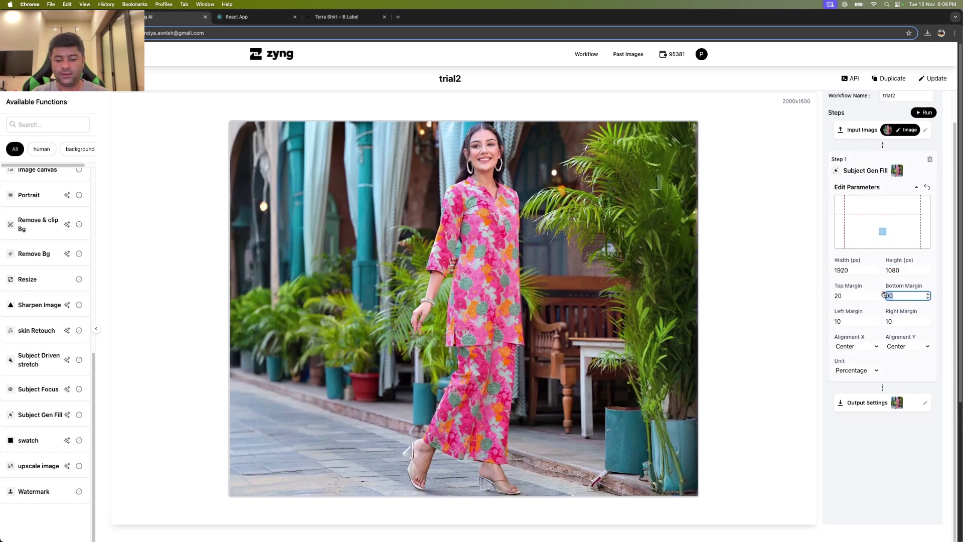
key("BackSpace")
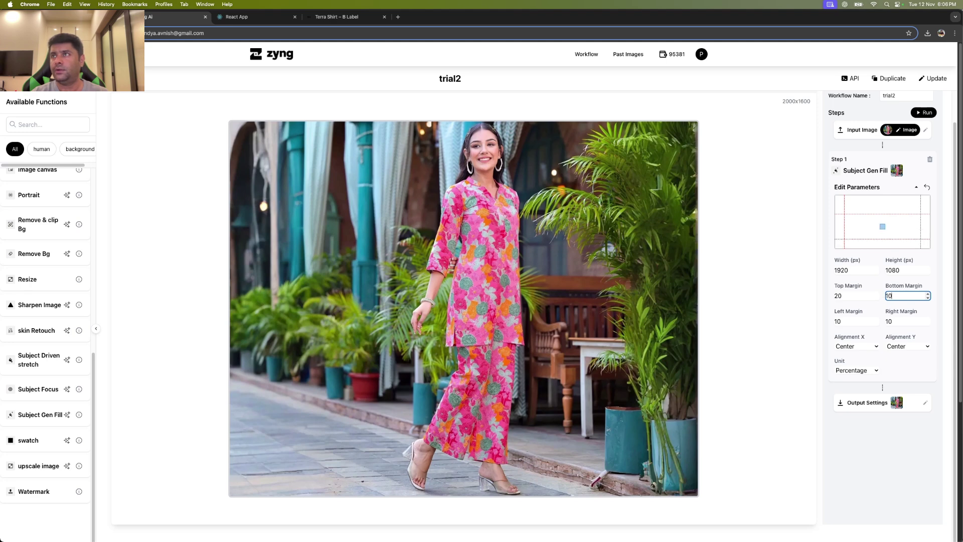
key("cmd+z")
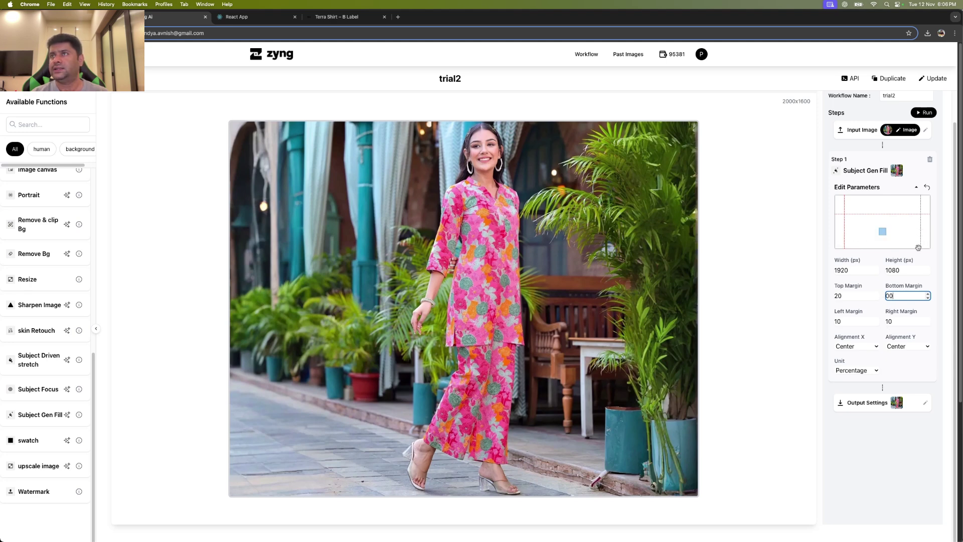
Step: Set the Subject Gen Fill top margin to 10 and run the workflow
left_click_drag(850, 298, 833, 295)
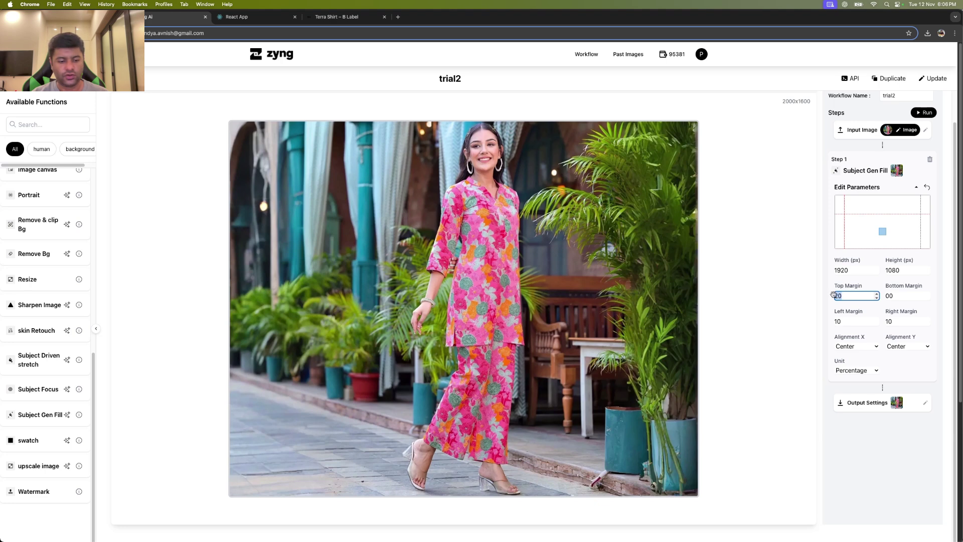
type("10")
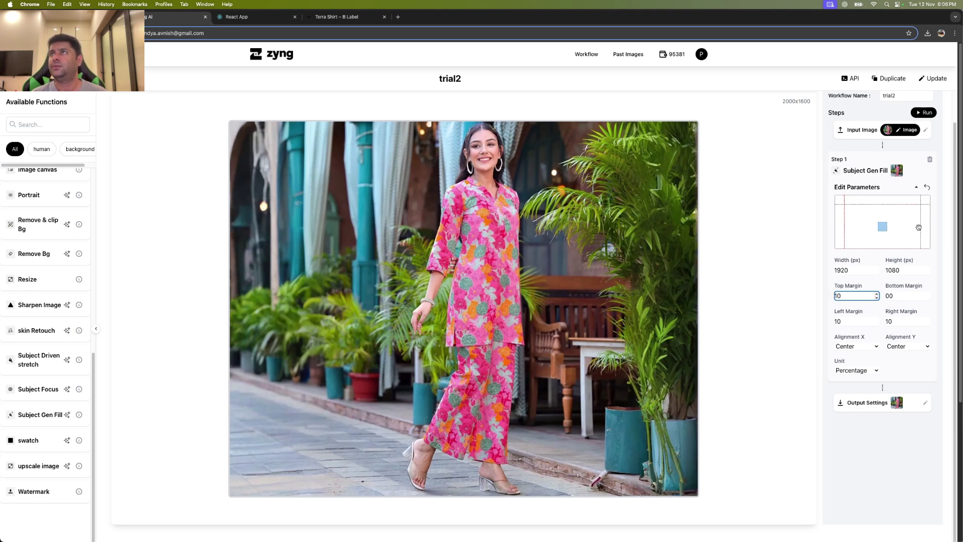
left_click(928, 113)
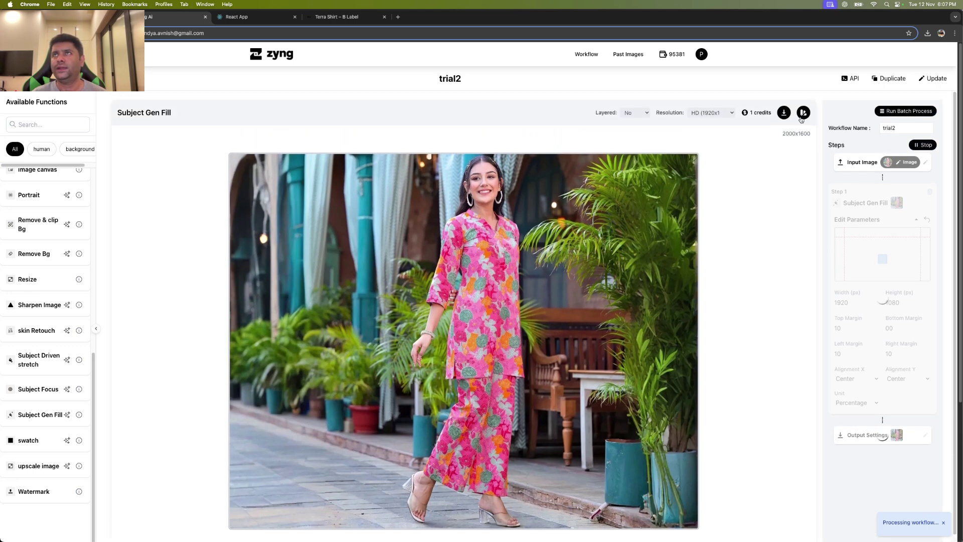
Step: Compare the original image with the Subject Gen Fill output by sweeping the comparison divider across both, and close the comparison
left_click(804, 113)
left_click_drag(468, 317, 305, 307)
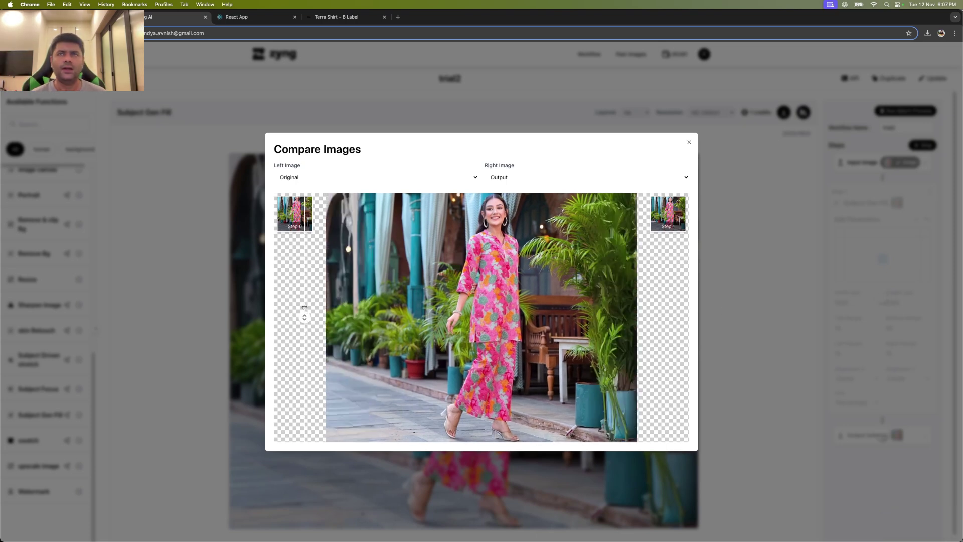
left_click_drag(304, 307, 737, 274)
left_click(738, 273)
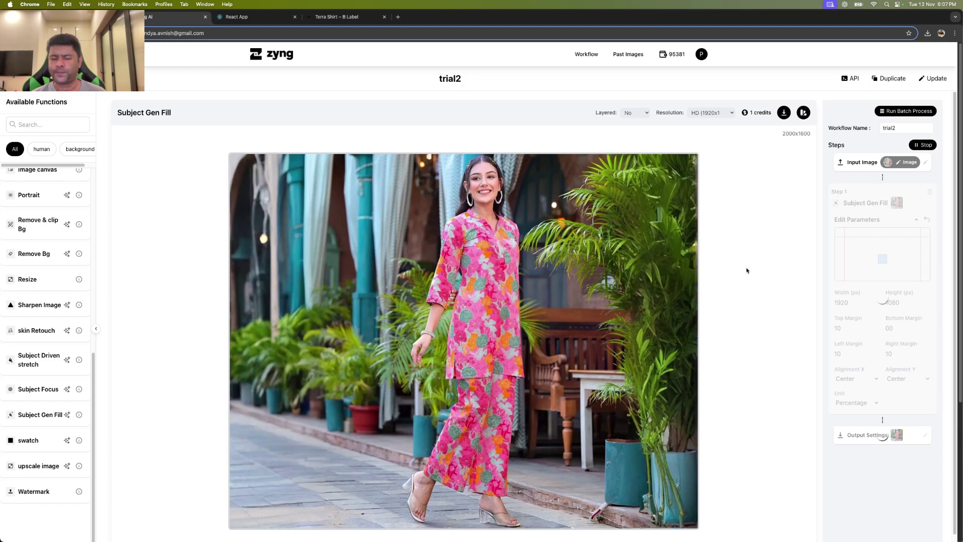
left_click(861, 163)
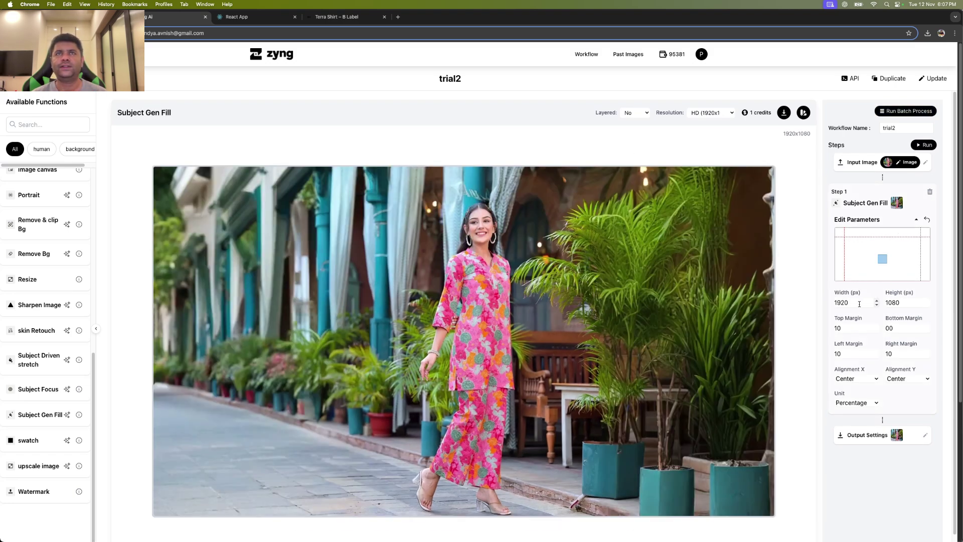
Step: Set the Subject Gen Fill output size to 1080 px wide and 1920 px high, and run the workflow
left_click_drag(875, 303, 815, 303)
type("1080")
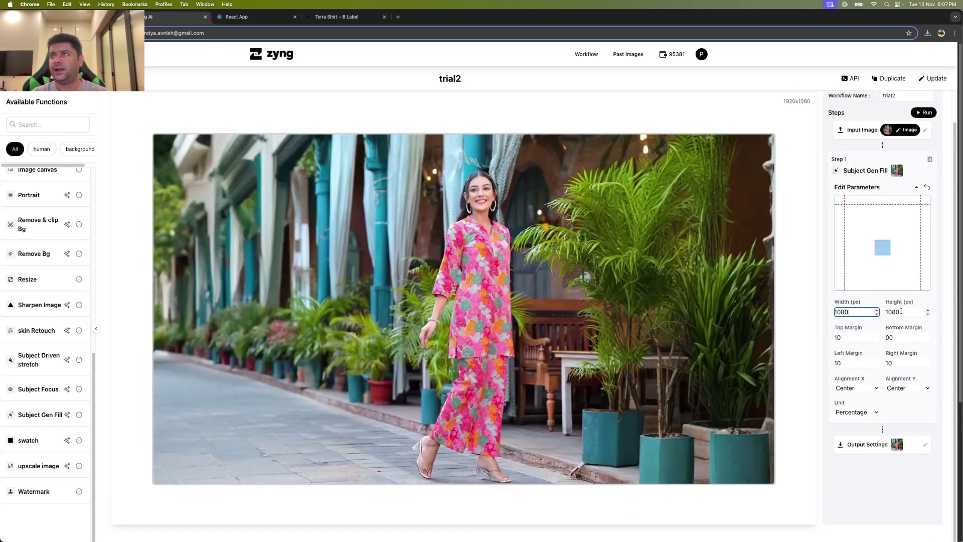
key("Tab")
type("1920")
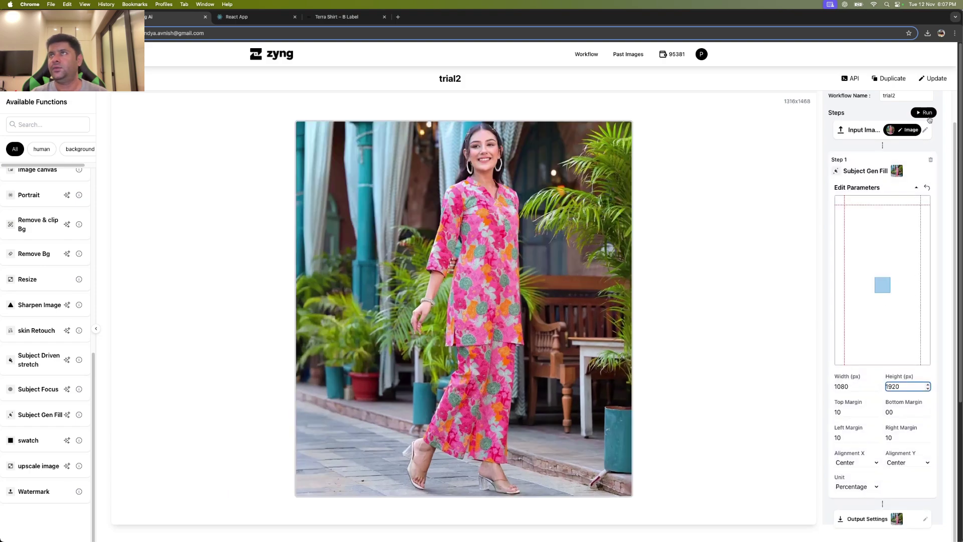
left_click(924, 112)
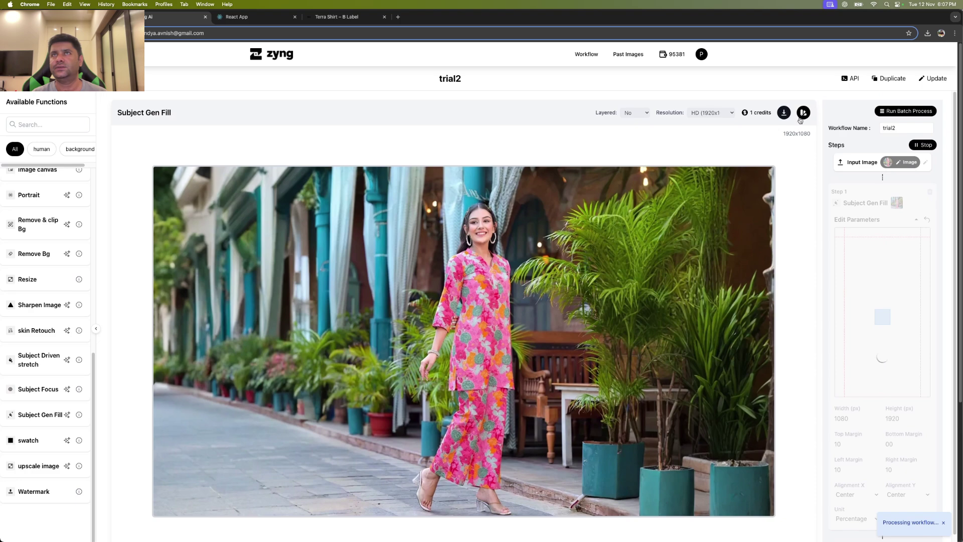
Step: View the original image side by side with the generated image and close the comparison
left_click(803, 115)
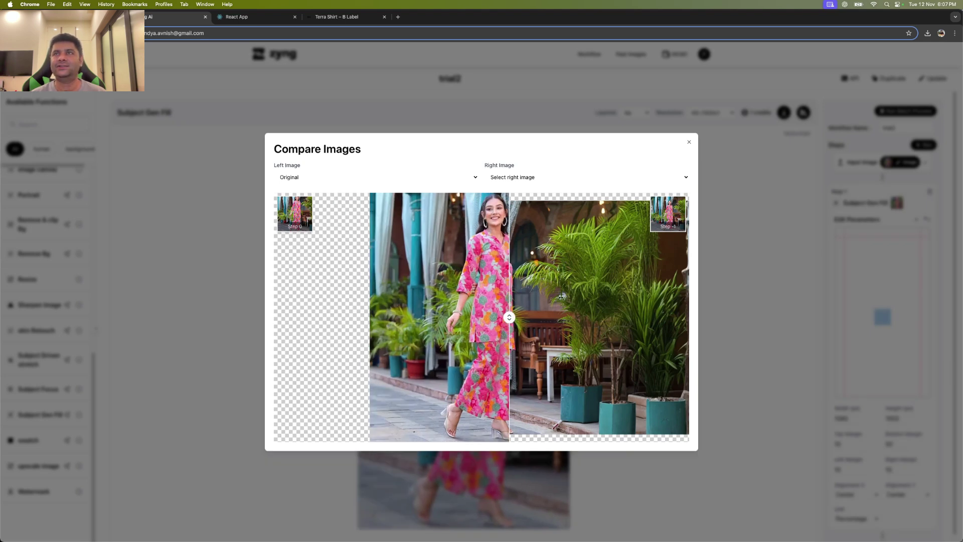
left_click(746, 319)
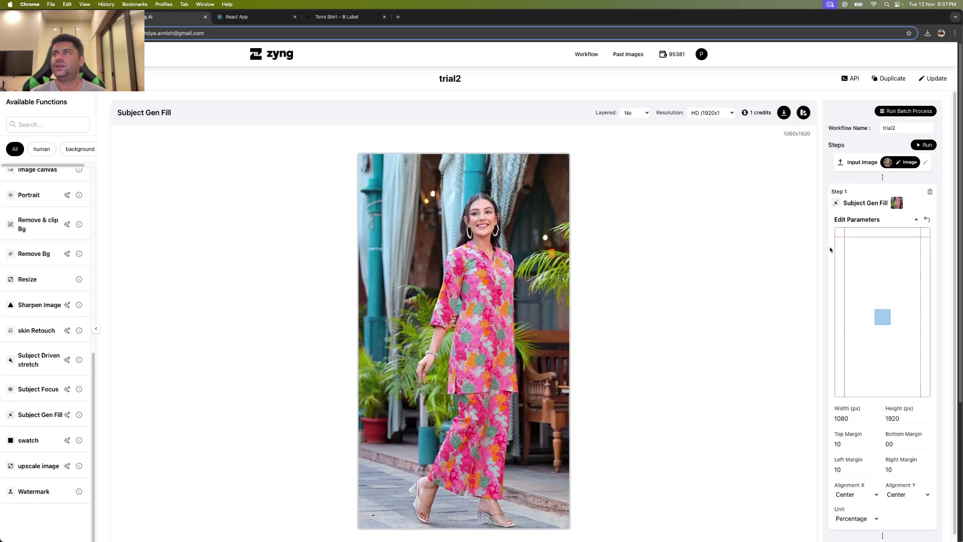
left_click(902, 163)
left_click(908, 165)
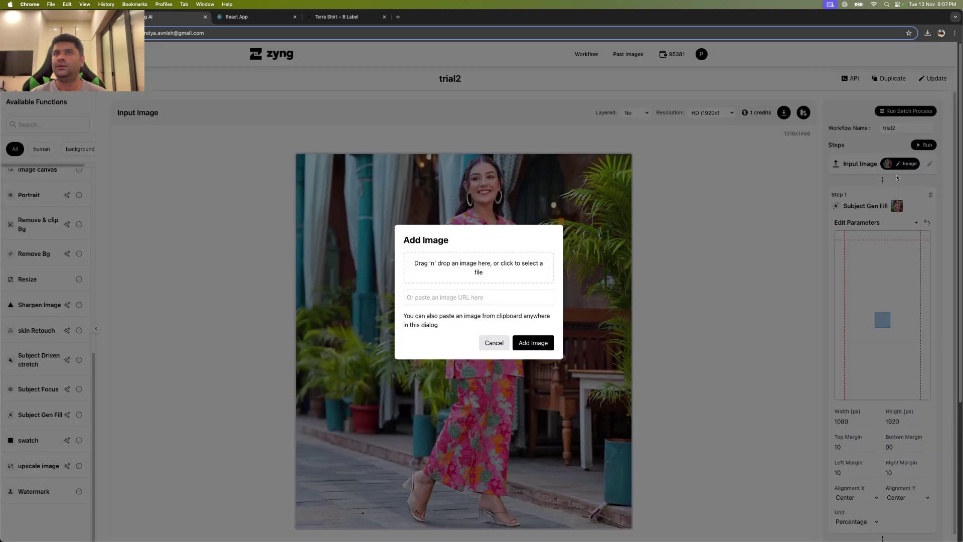
left_click(482, 344)
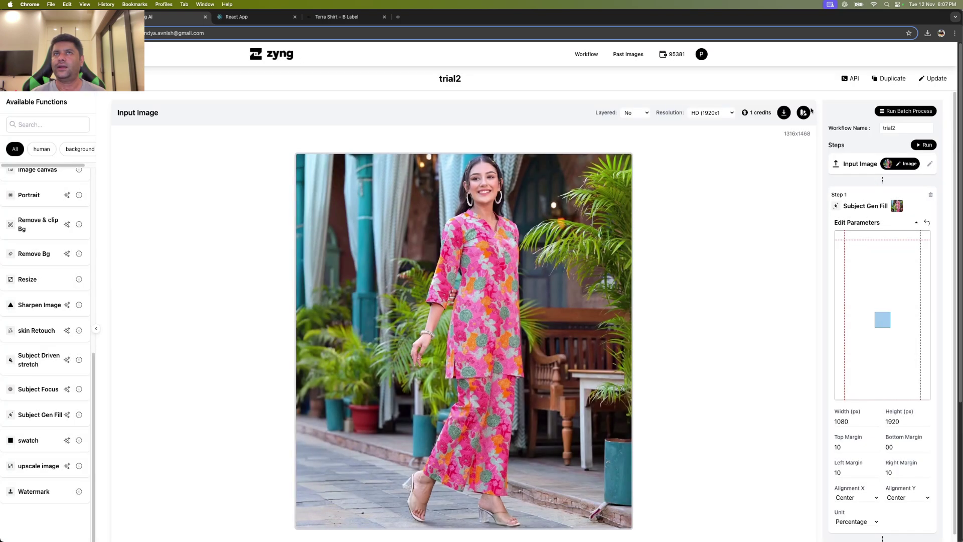
Step: Compare the original image with the new 1080 by 1920 output using the comparison divider, and close the comparison
left_click(803, 113)
left_click_drag(488, 285, 430, 382)
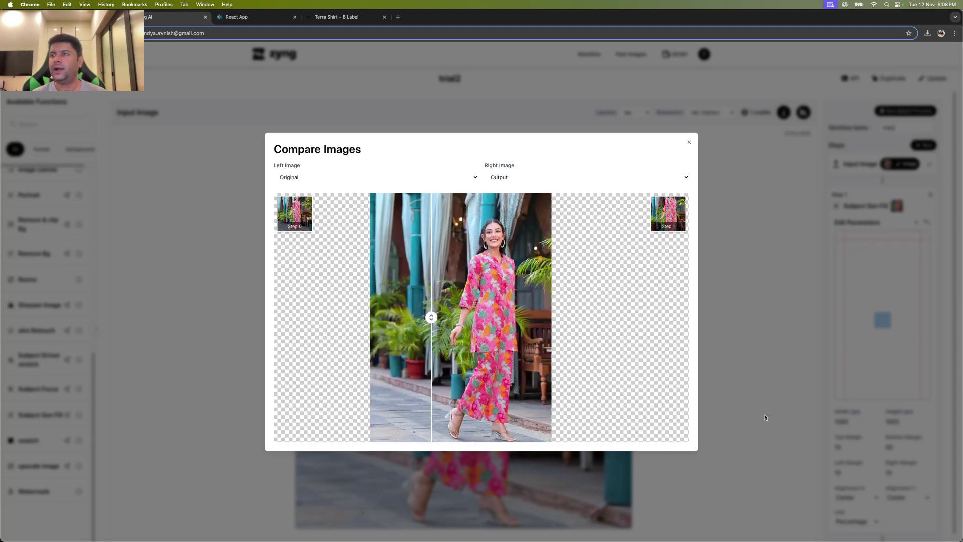
left_click(764, 415)
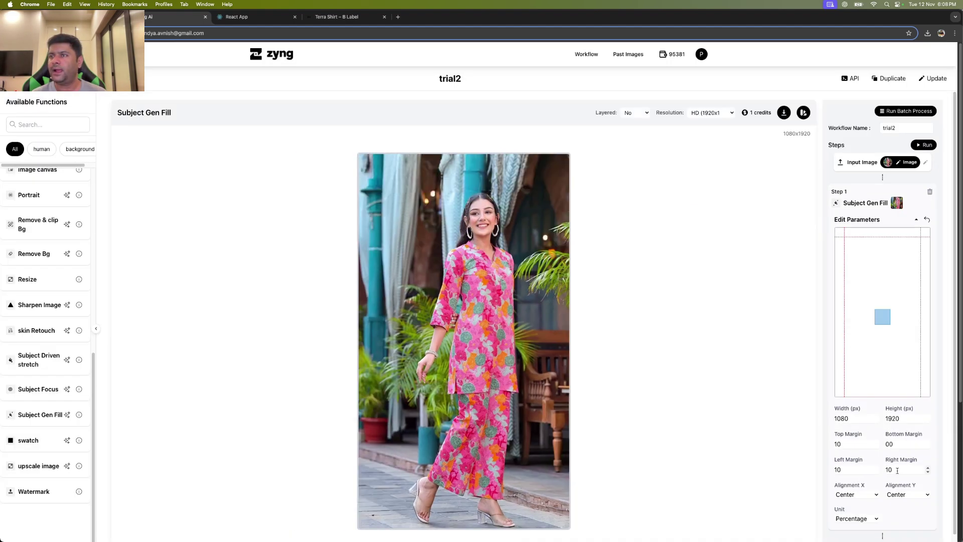
Step: Set the Subject Gen Fill bottom margin to 10 percent and run the workflow
left_click_drag(899, 442, 877, 442)
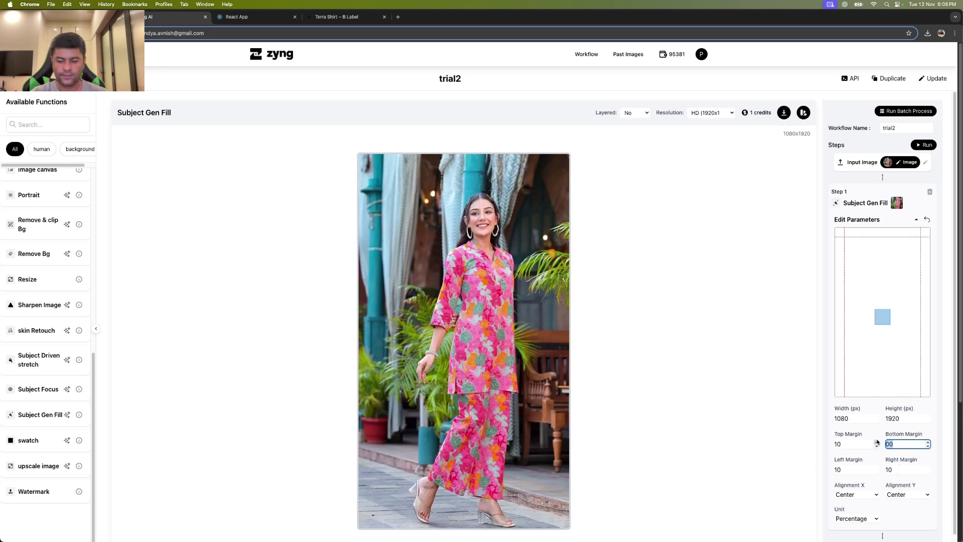
type("10")
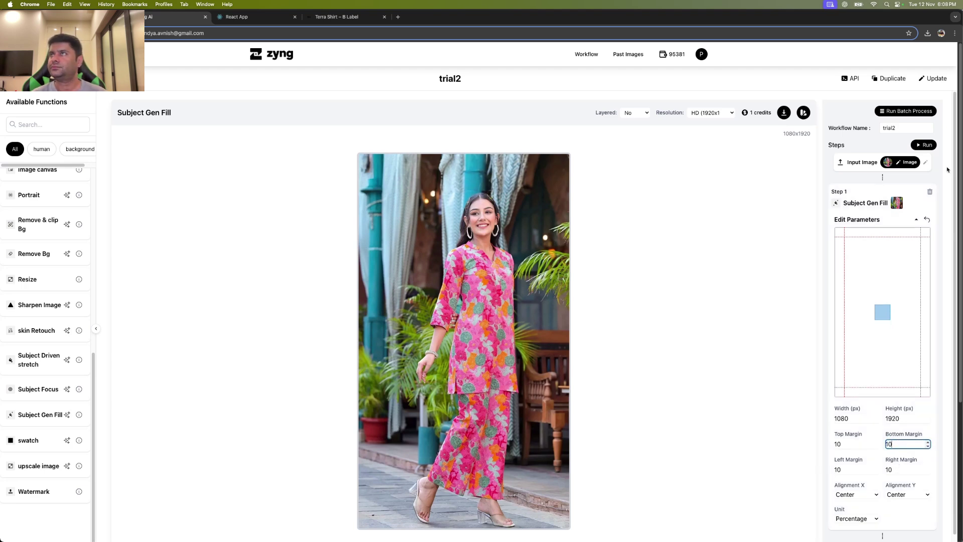
left_click(925, 145)
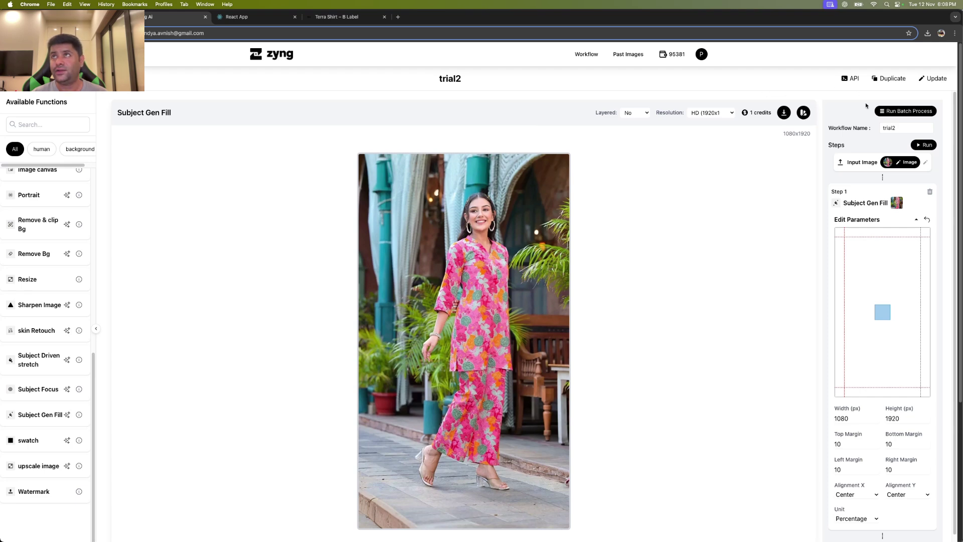
Step: Add all images from the GenFill folder to the batch process, and close the batch setup without starting it
left_click(906, 111)
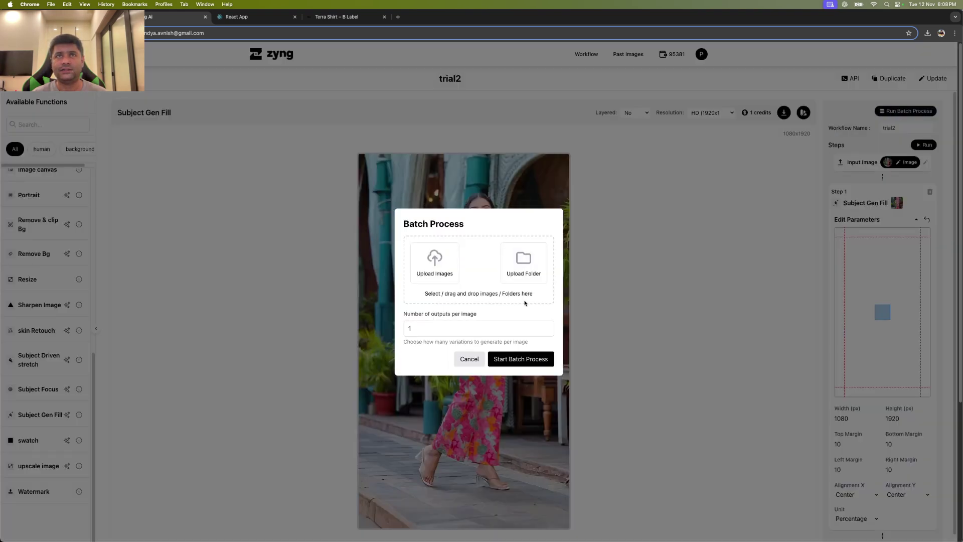
left_click(443, 277)
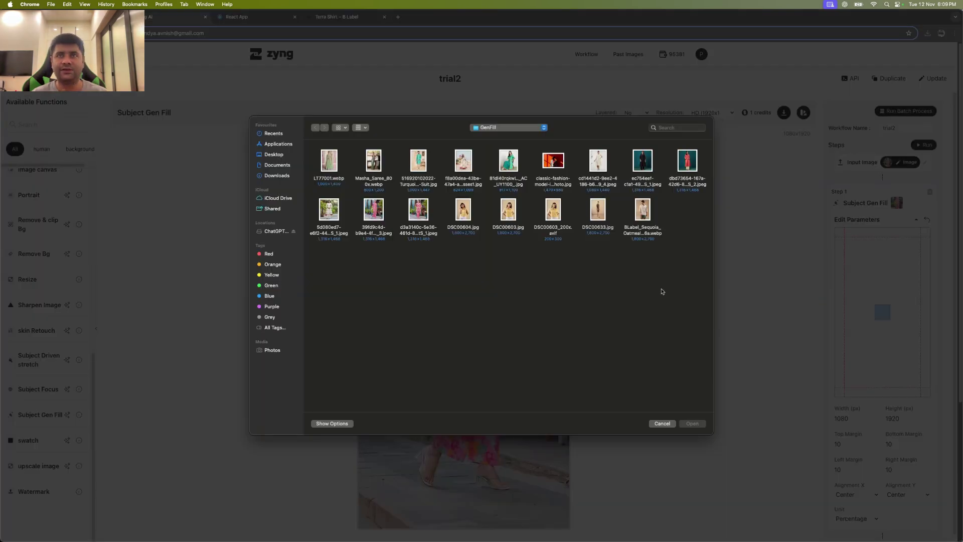
key("super+a")
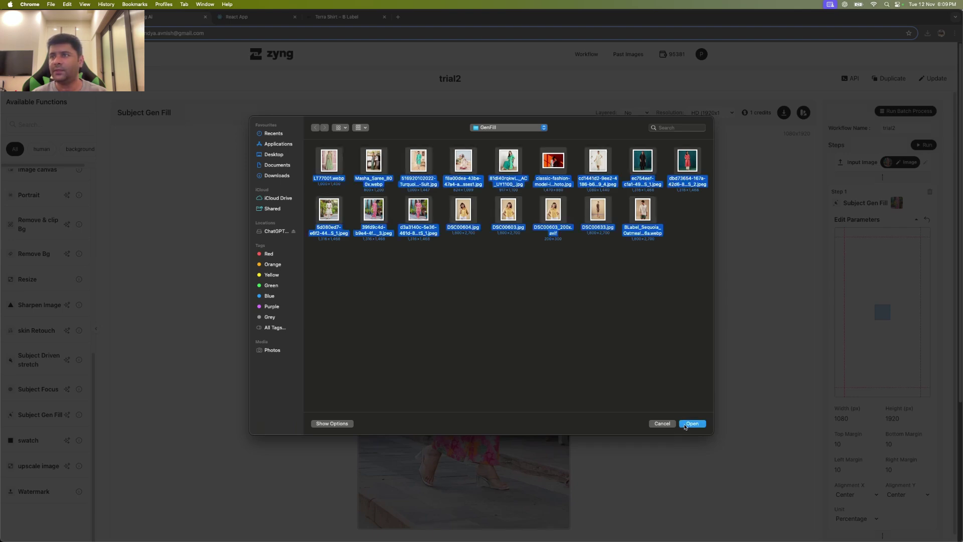
left_click(691, 424)
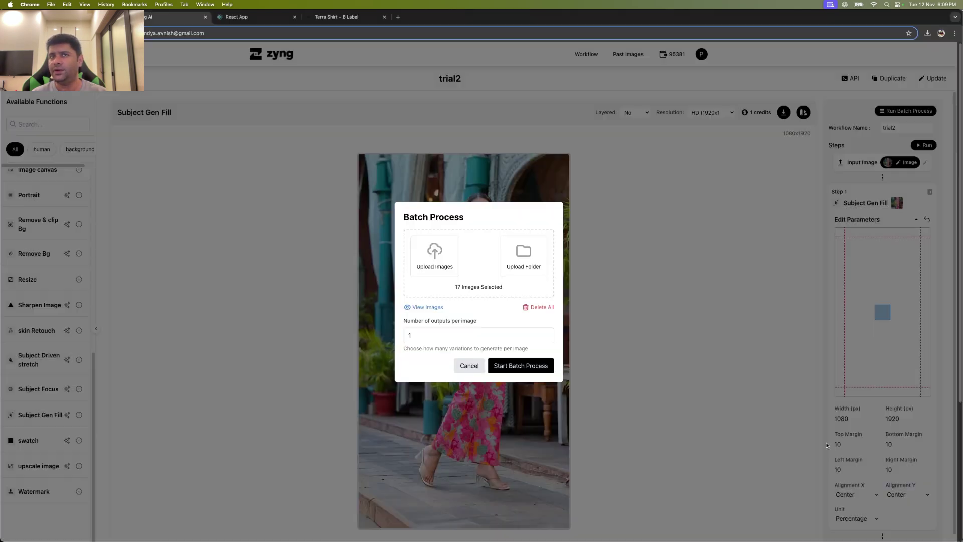
left_click(471, 366)
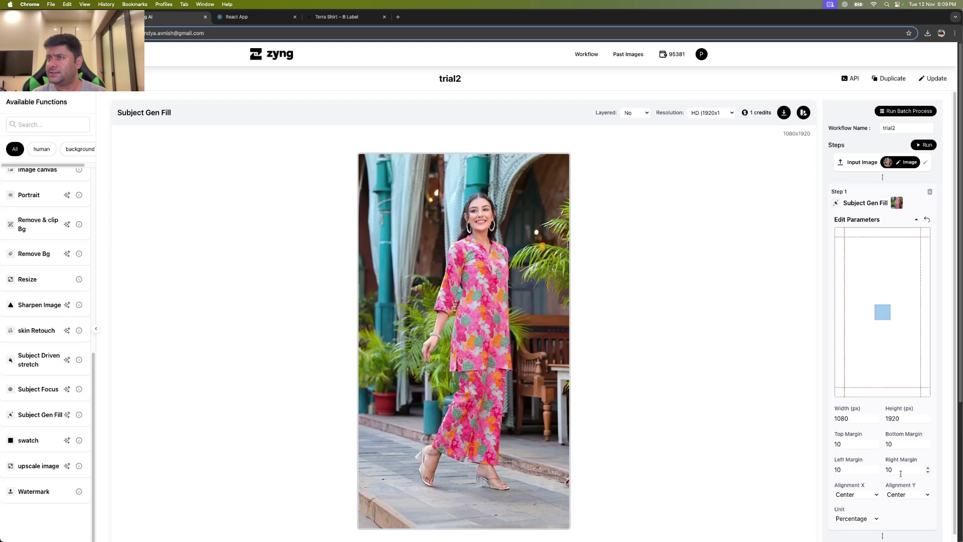
Step: Set the Subject Gen Fill bottom margin to 00 and start the batch process with one output per image
left_click(883, 443)
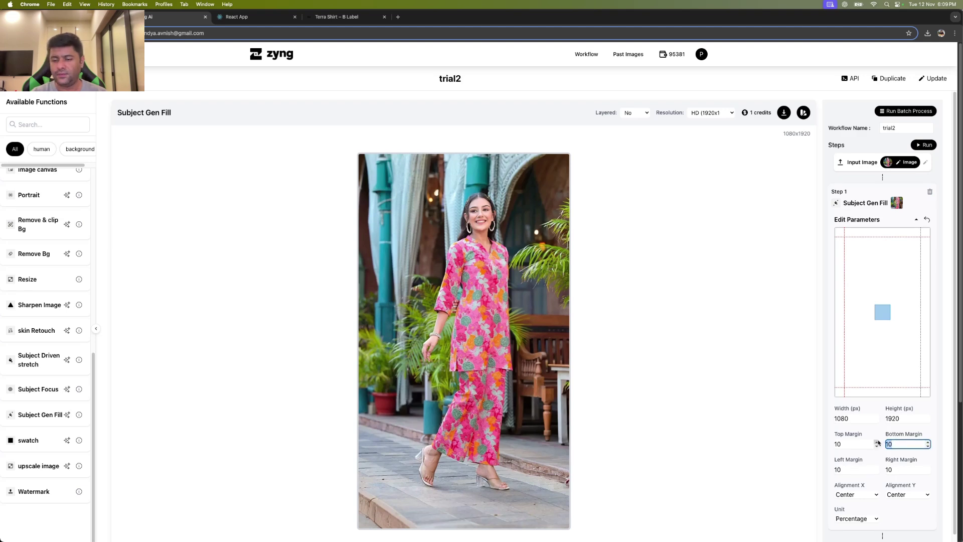
type("00")
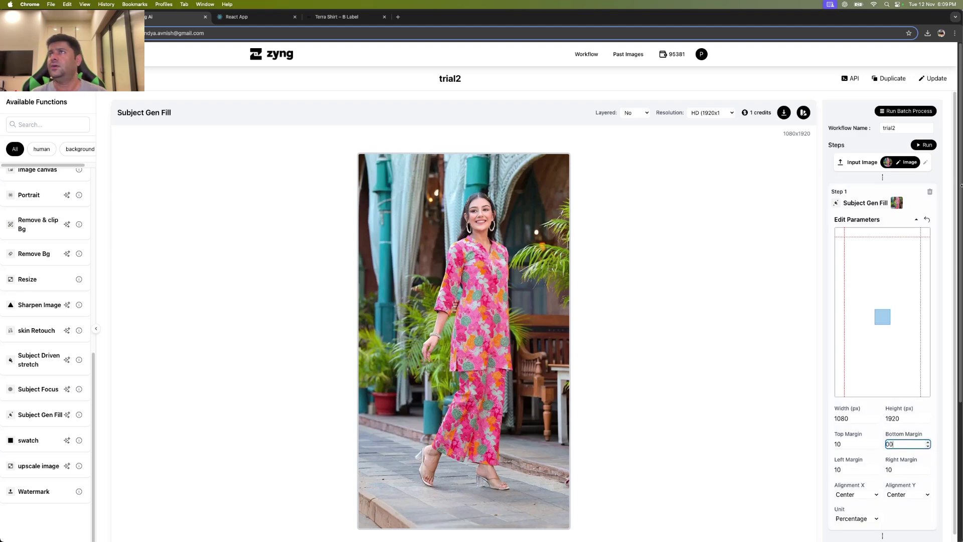
left_click(906, 113)
left_click(528, 364)
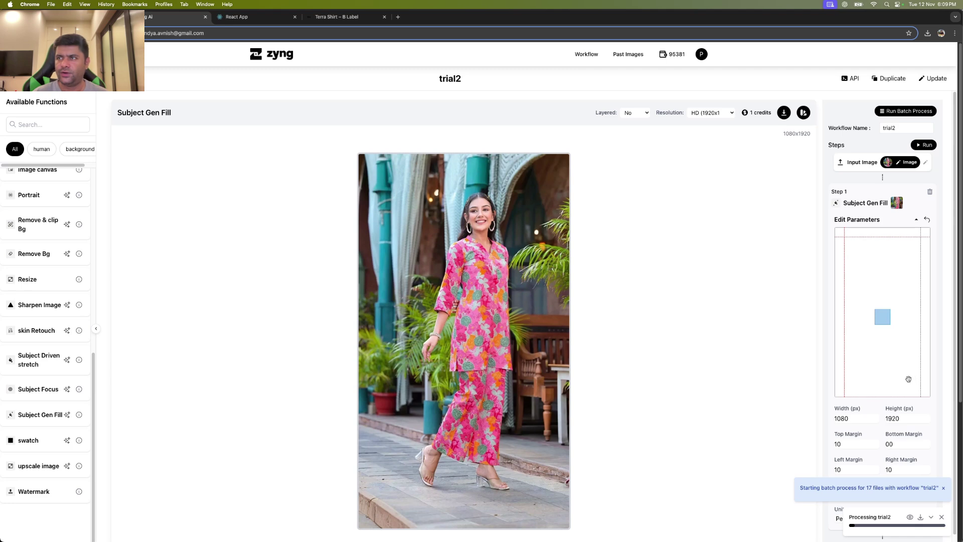
Step: View the images generated so far by the running trial2 batch, and close the results preview
scroll(909, 377, "down", 1)
scroll(910, 377, "down", 3)
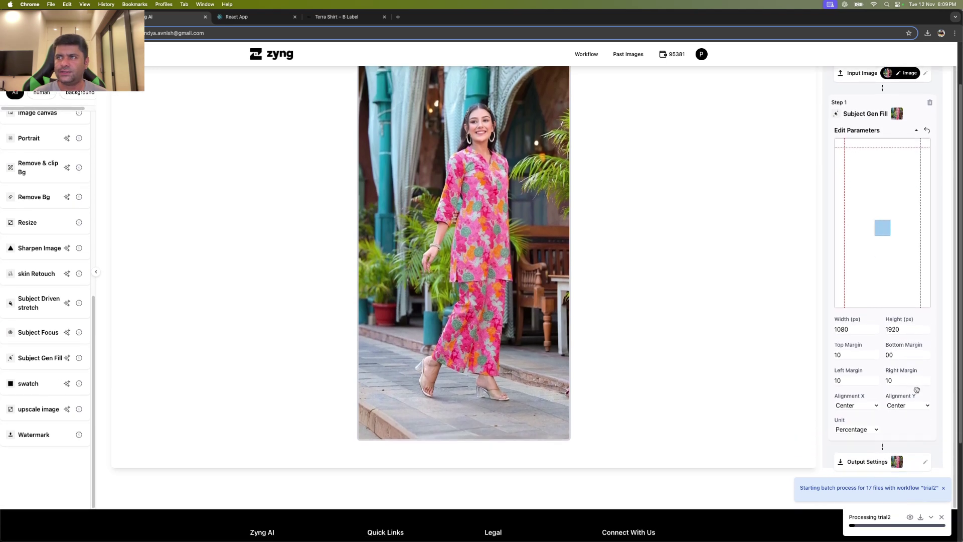
left_click(910, 517)
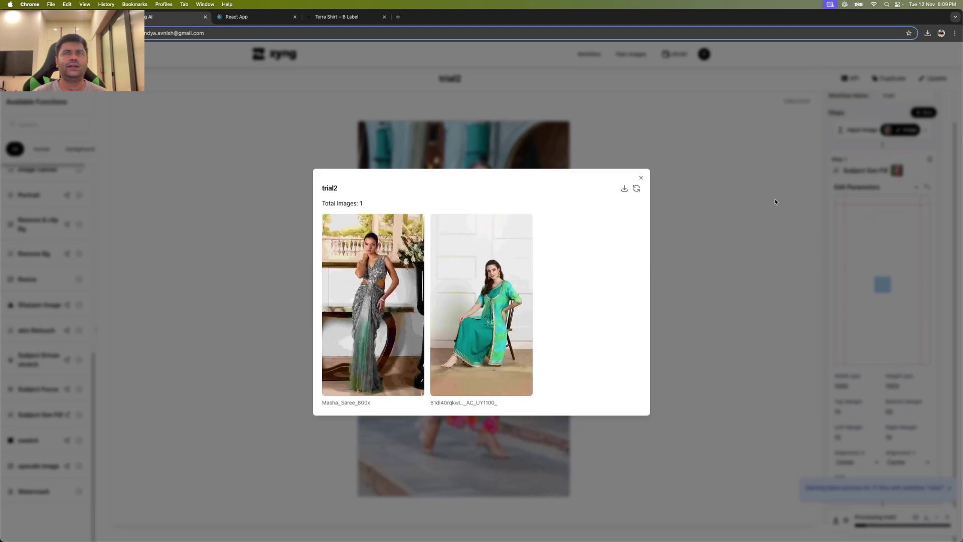
left_click(711, 225)
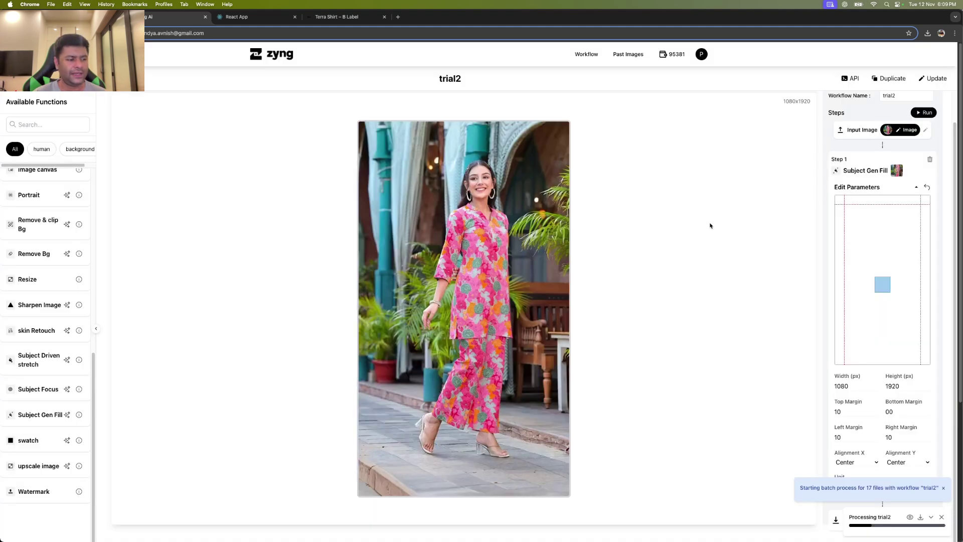